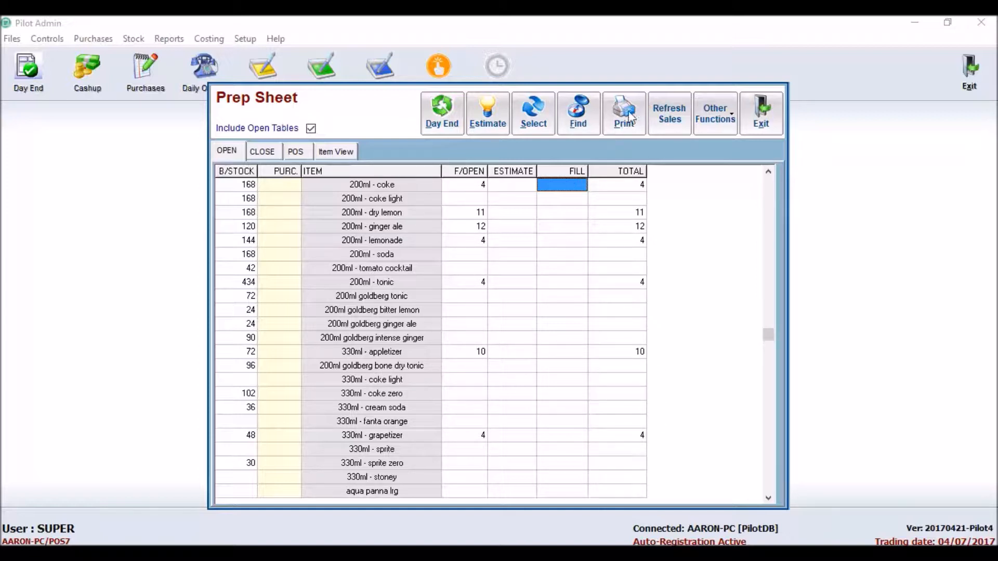
Step: Preview the Prep Count Sheet report, start printing it, dismiss the PDF dialog and close the preview
left_click(639, 125)
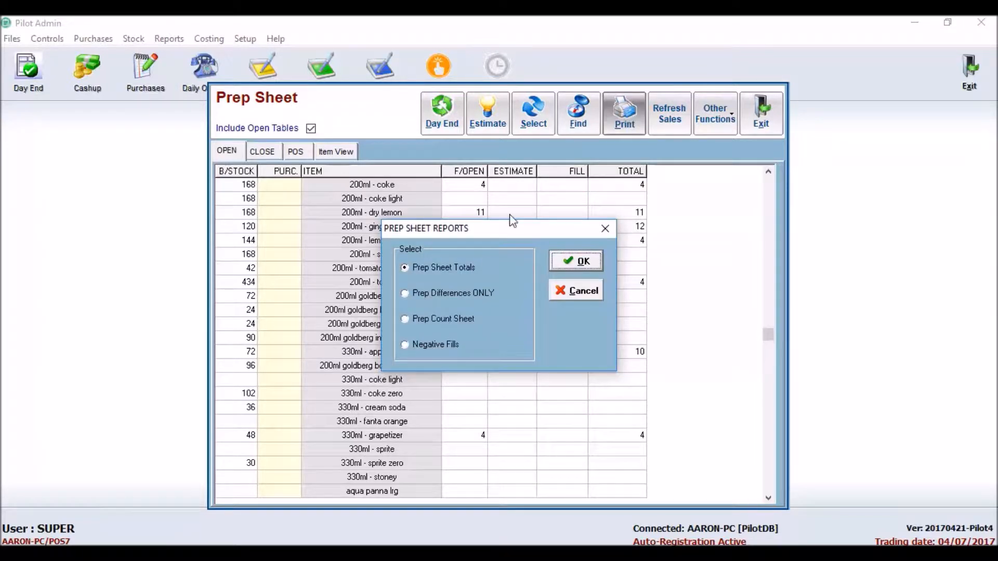
left_click(426, 322)
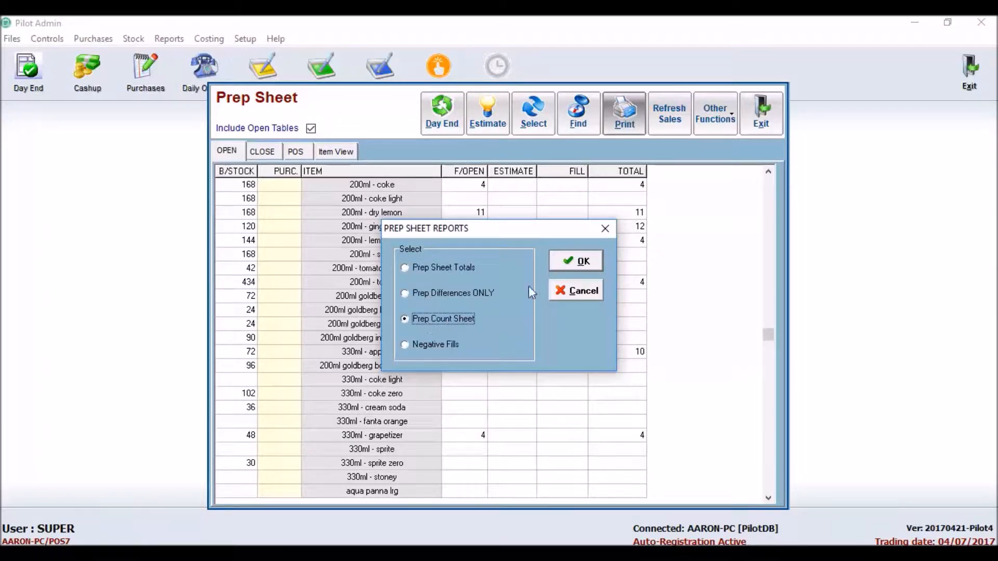
left_click(574, 260)
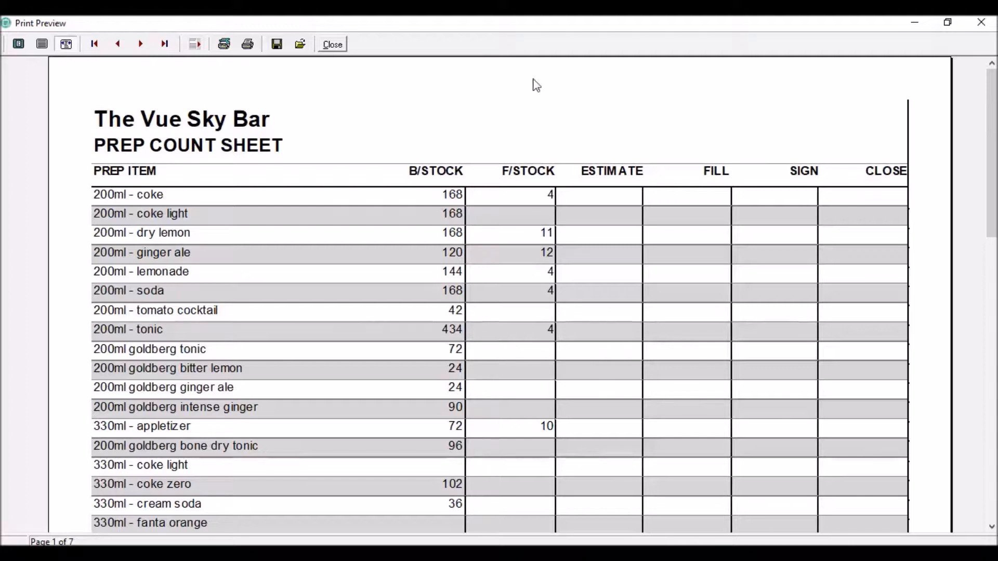
left_click(247, 44)
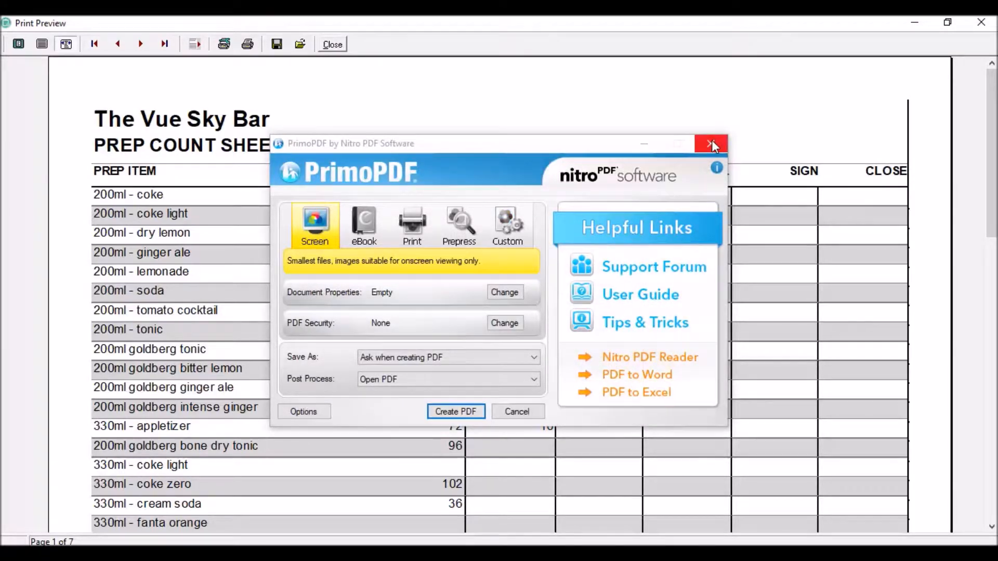
left_click(711, 143)
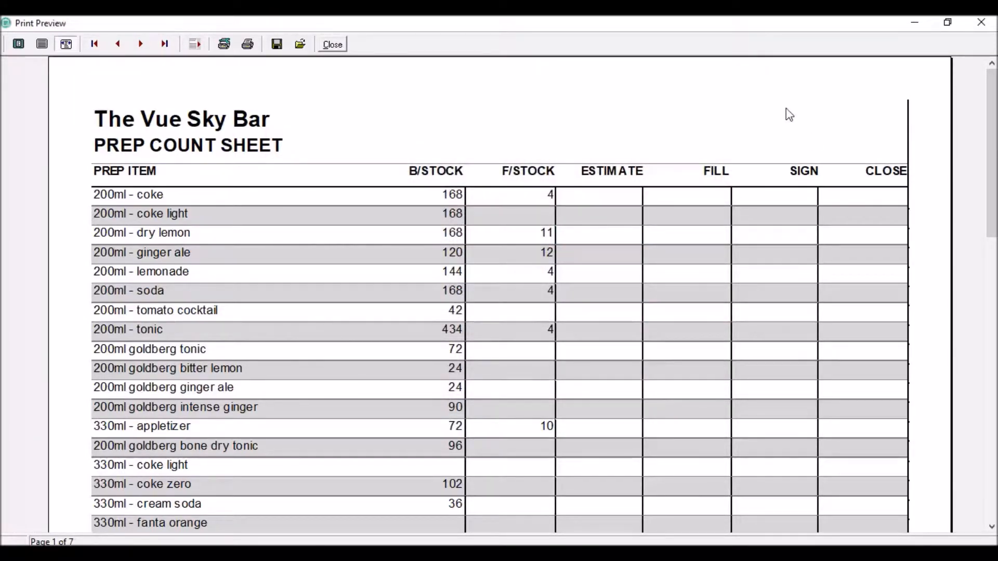
left_click(335, 45)
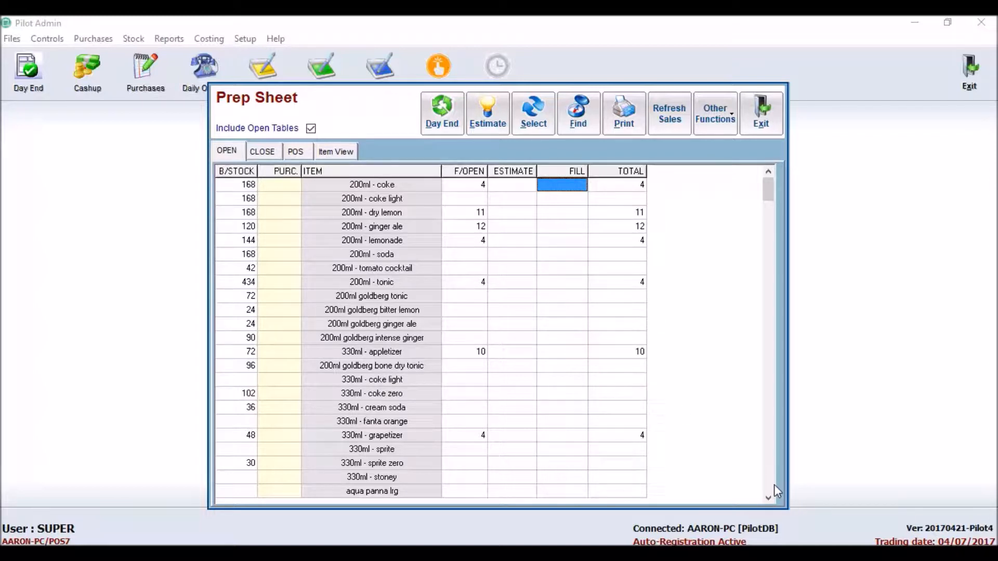
Step: Look through the opening prep sheet's item list and exit the prep sheet
left_click(768, 498)
left_click_drag(768, 497, 768, 497)
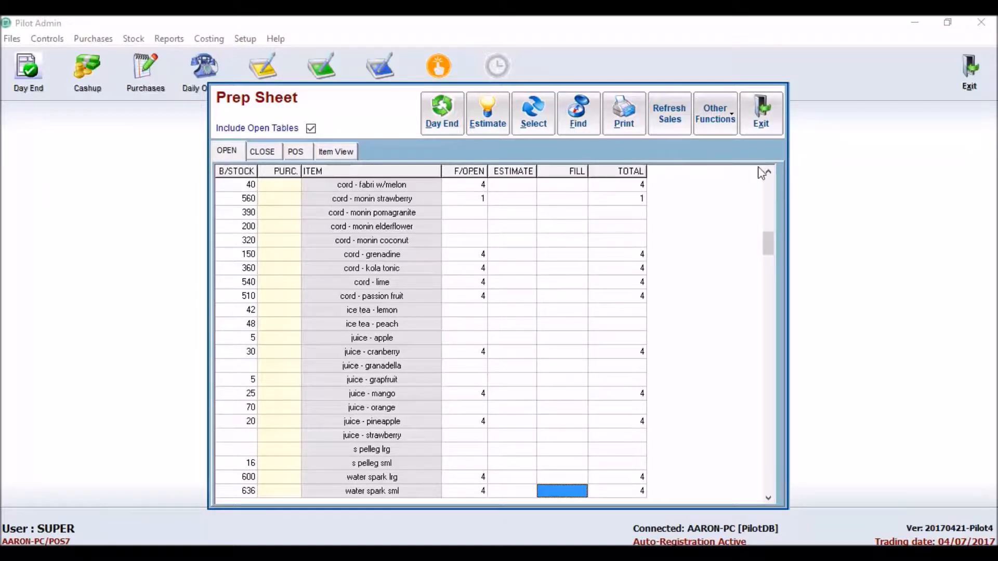
left_click(768, 183)
left_click(767, 180)
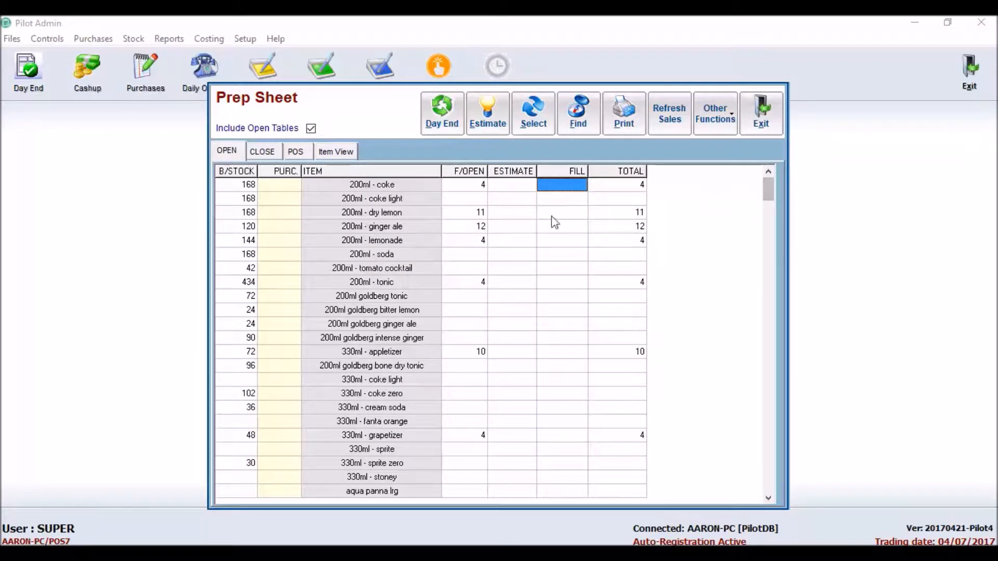
left_click(749, 102)
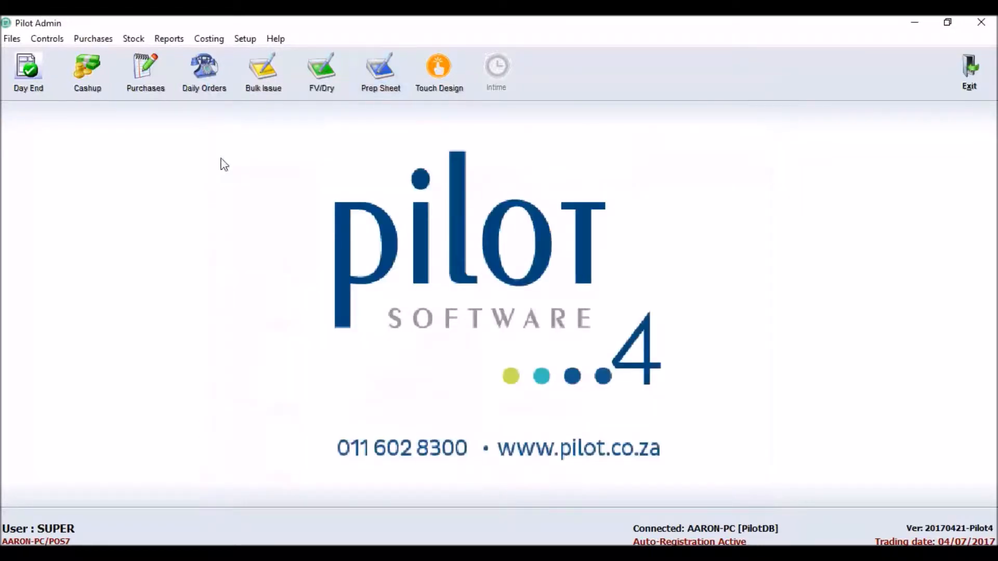
Step: Open the prep sheet and enter a fill of 48 for both 200ml - coke and 200ml - dry lemon
left_click(374, 96)
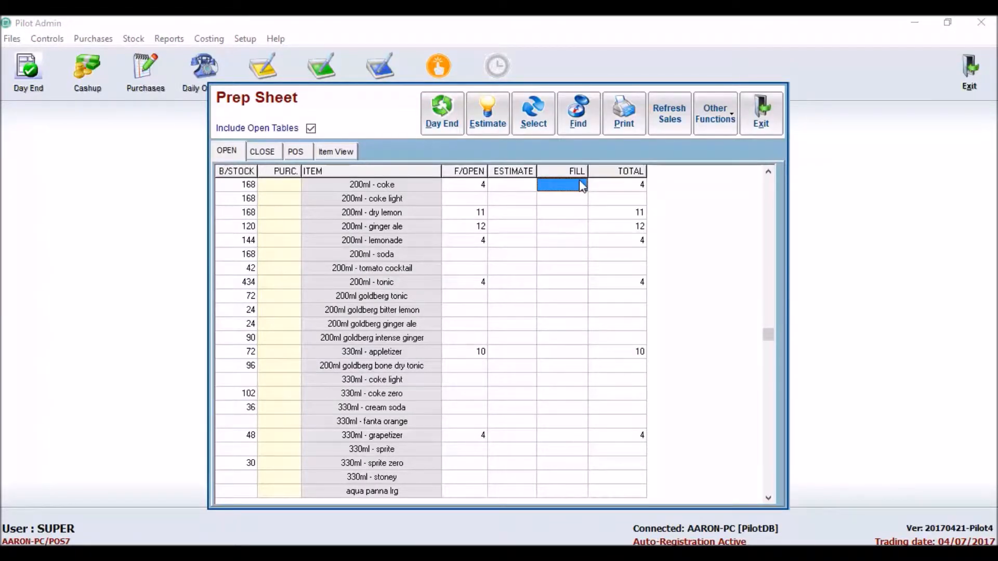
type("48")
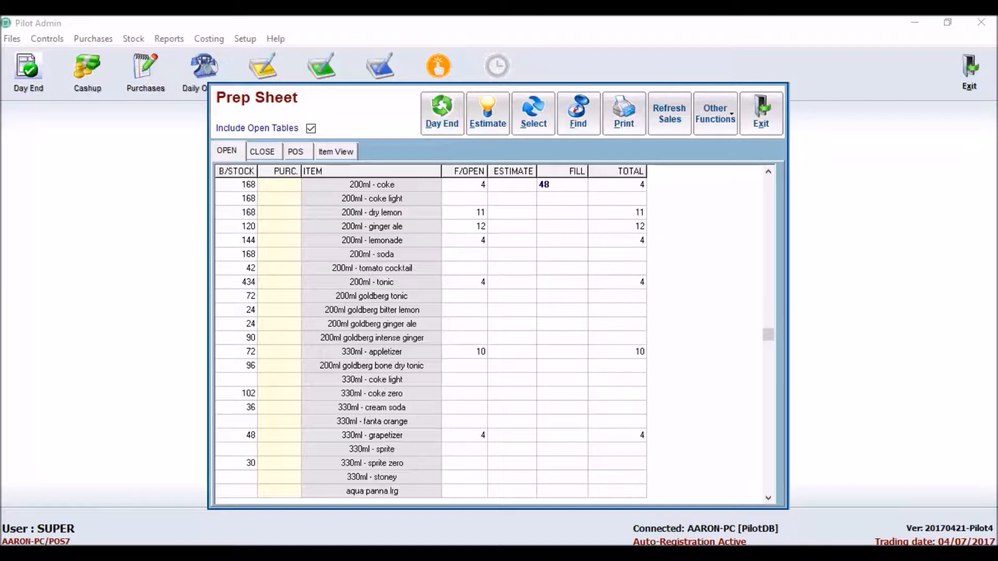
left_click(581, 186)
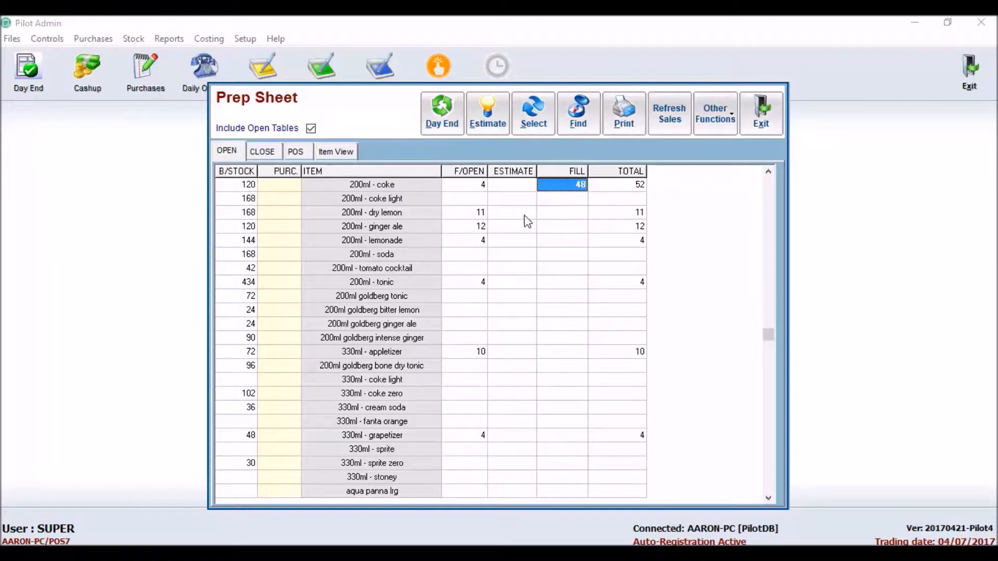
left_click(569, 215)
type("48")
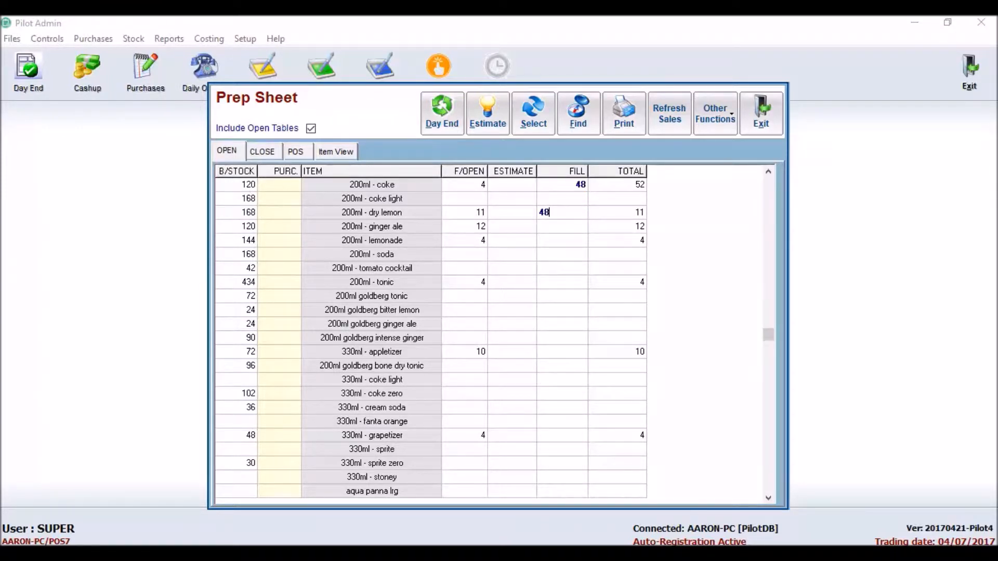
key("Return")
Step: Enter a fill of 24 for 200ml - ginger ale and 12 for 200ml - lemonade, and exit the prep sheet
type("24")
key("Return")
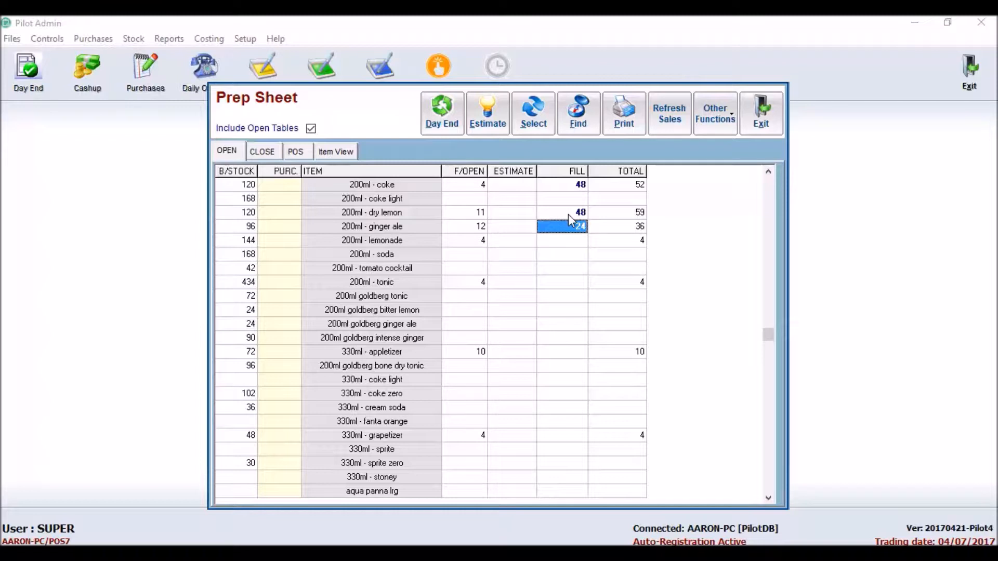
type("24")
key("Return")
type("12")
key("Return")
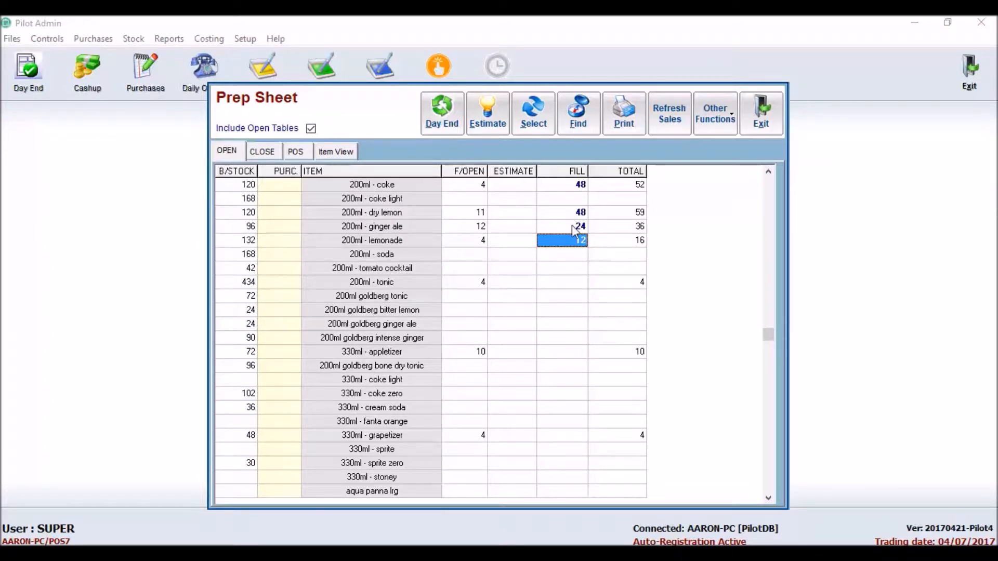
left_click(761, 124)
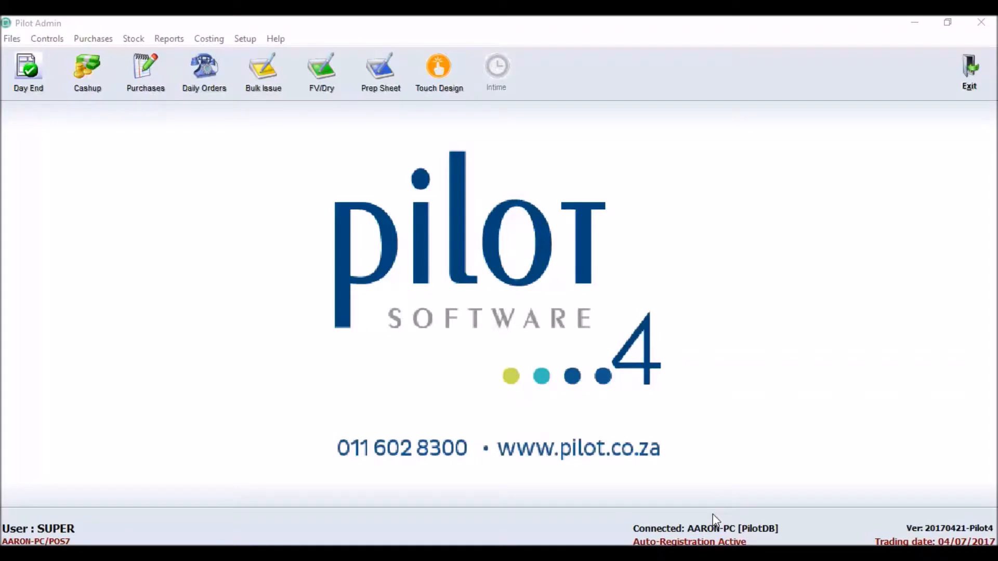
Step: Open the prep sheet's closing view, preview the Prep Differences ONLY report and close the preview
left_click(382, 67)
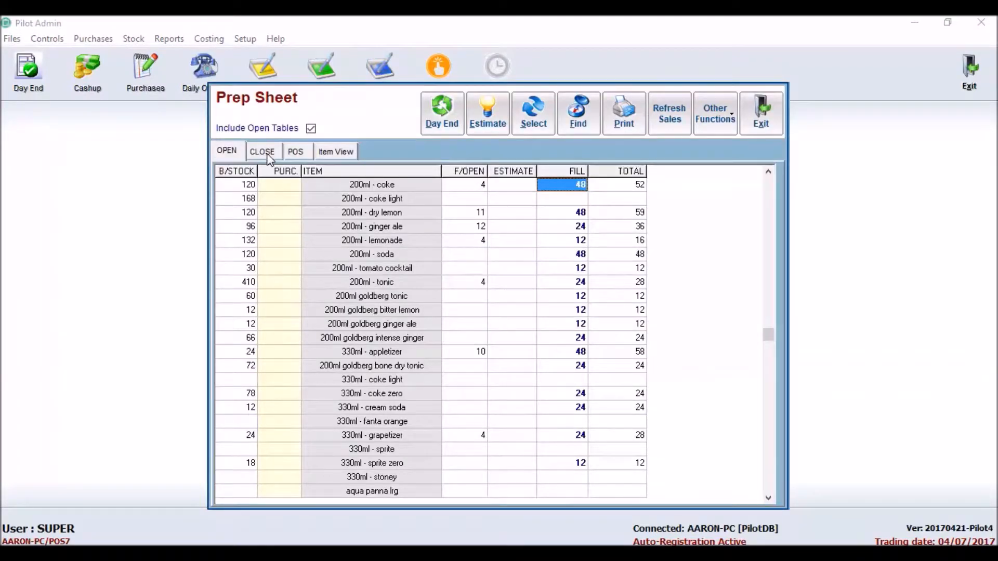
left_click(261, 153)
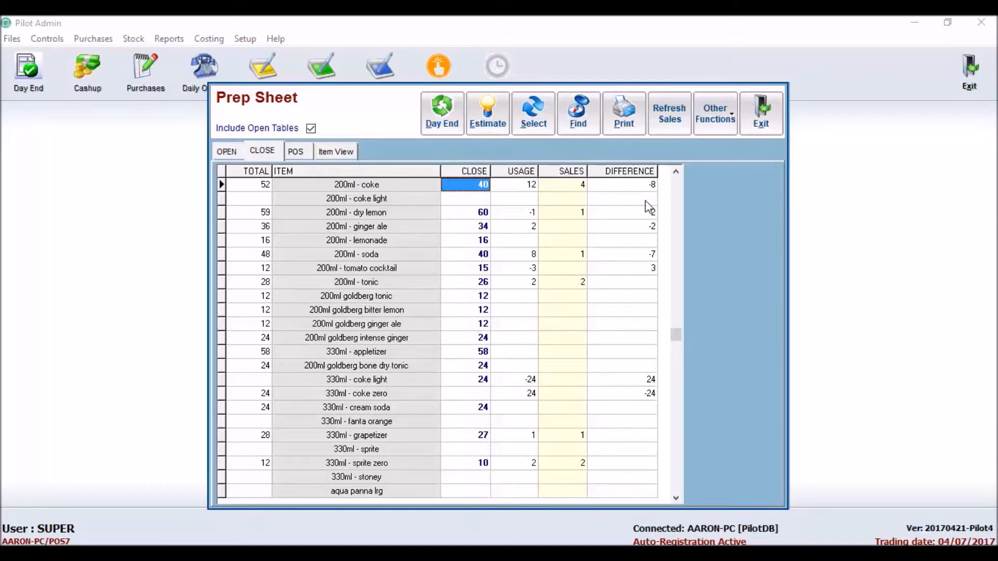
left_click(626, 125)
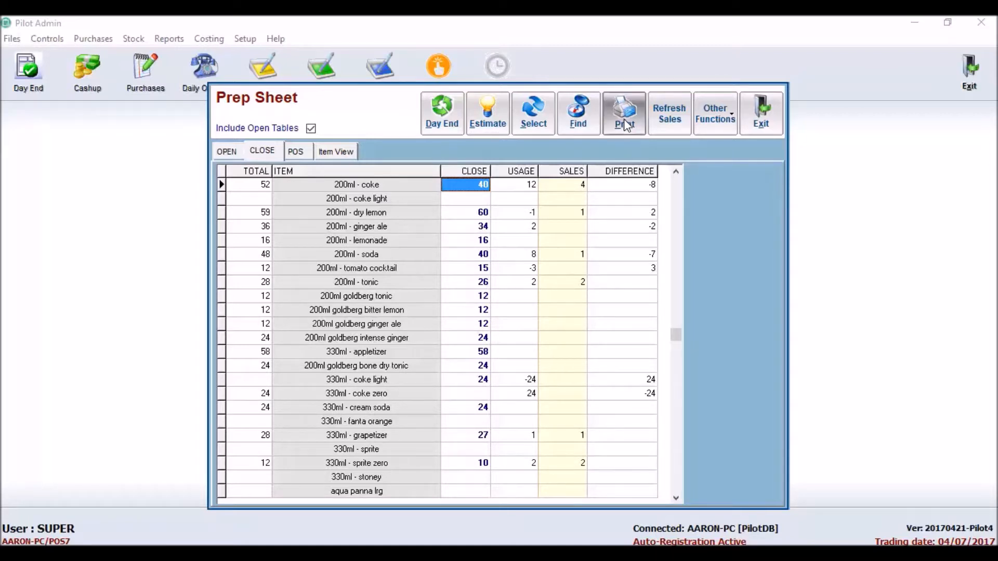
left_click(448, 293)
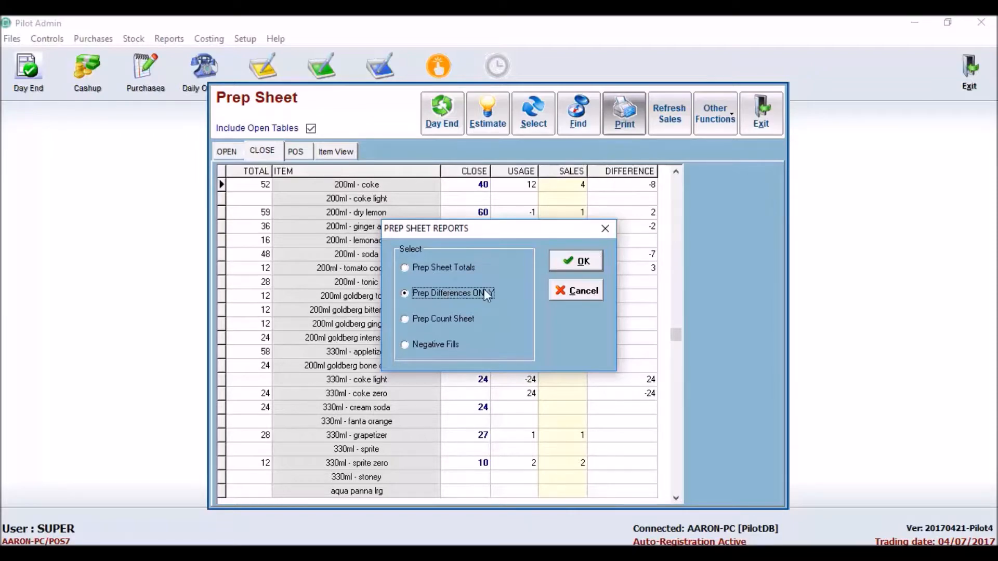
left_click(576, 260)
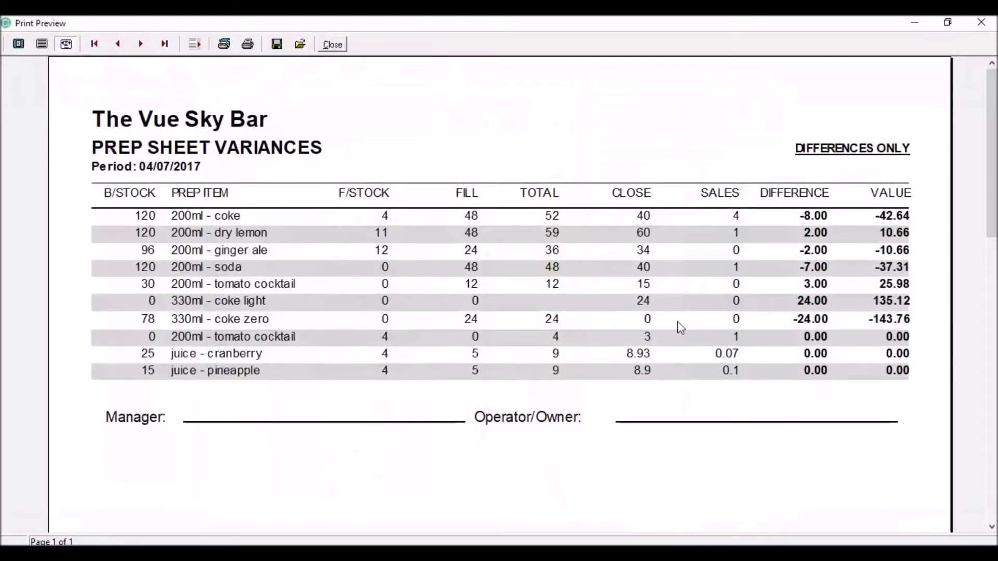
left_click(332, 45)
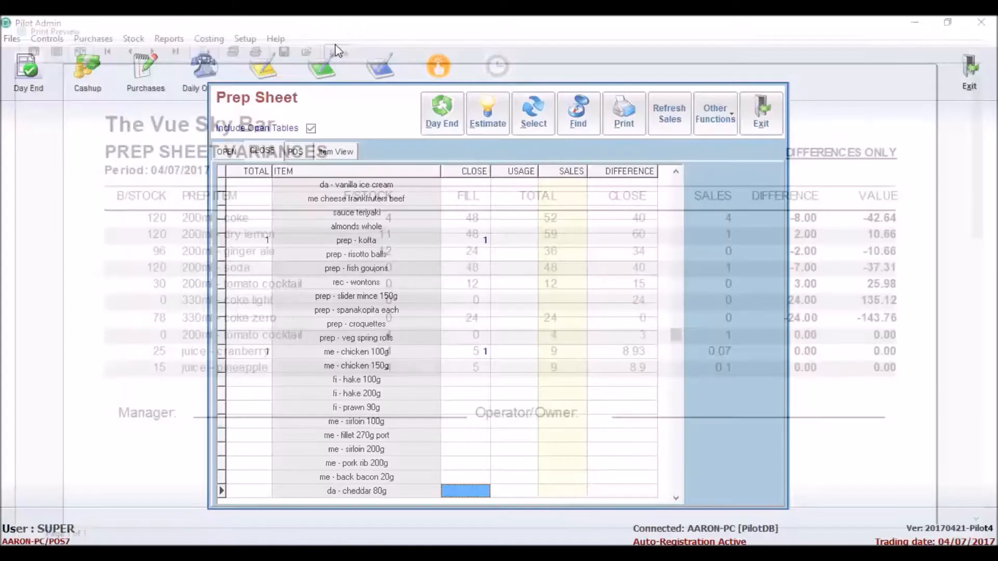
Step: Correct the closing counts to 48 for 200ml - coke, 58 for 200ml - dry lemon and 36 for 200ml - ginger ale
left_click(678, 183)
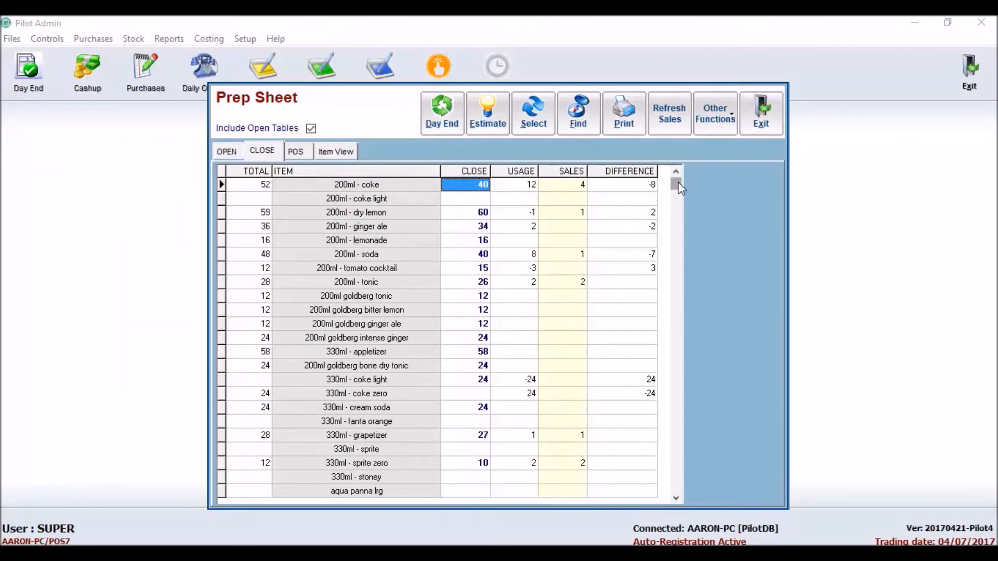
type("48")
key("Return")
key("Return")
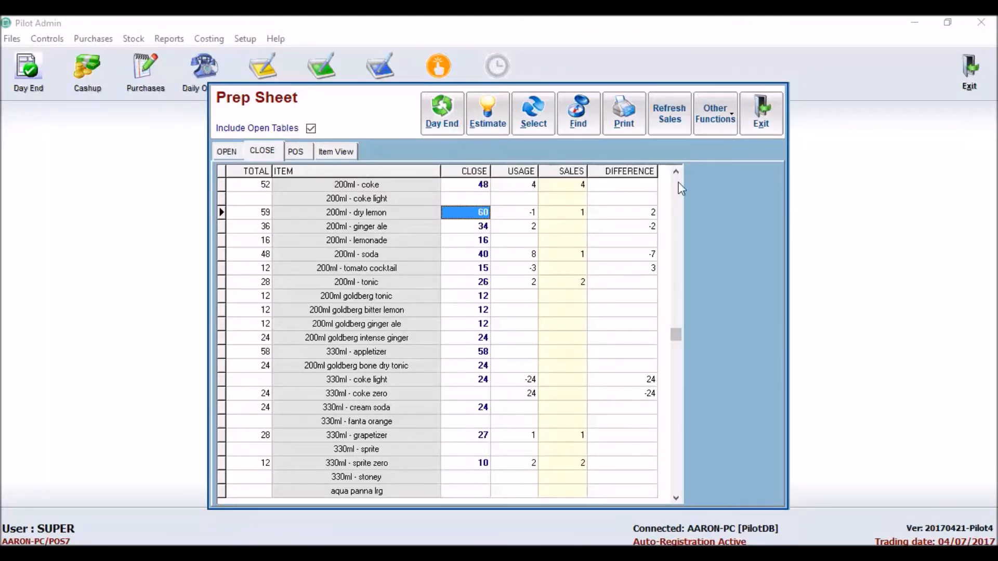
type("58")
key("Return")
type("36")
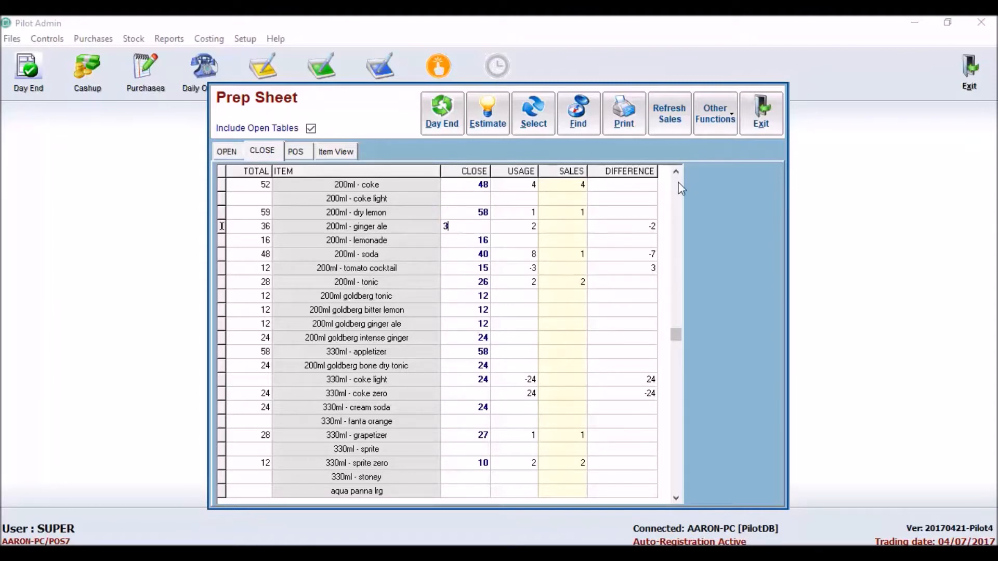
key("Return")
key("Return")
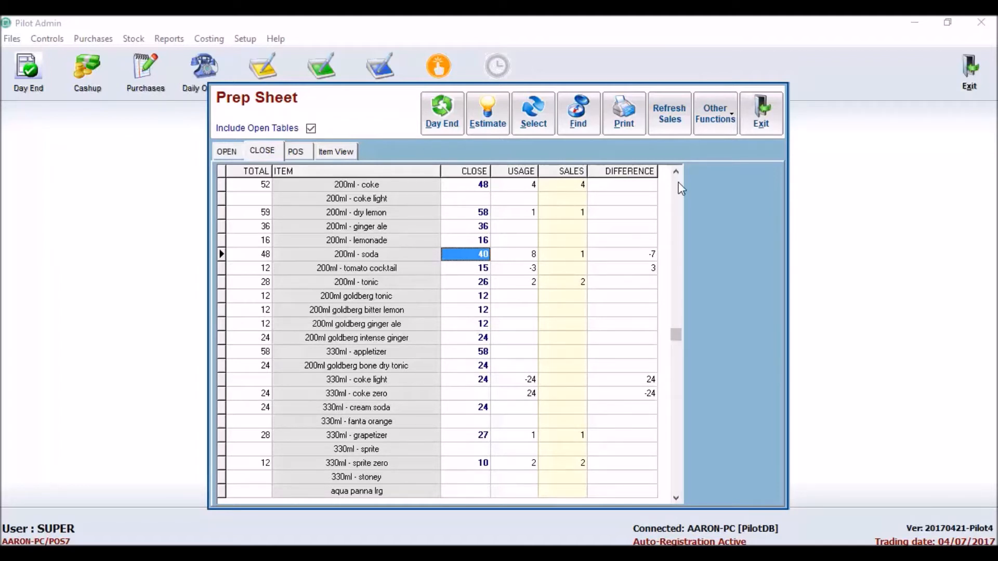
Step: Go through the remaining items from 200ml - soda onward, checking closing counts, usage, sales and differences
key("Down")
key("Down")
key("Down")
key("Down")
key("Down")
key("Down")
key("Down")
key("Down")
key("Down")
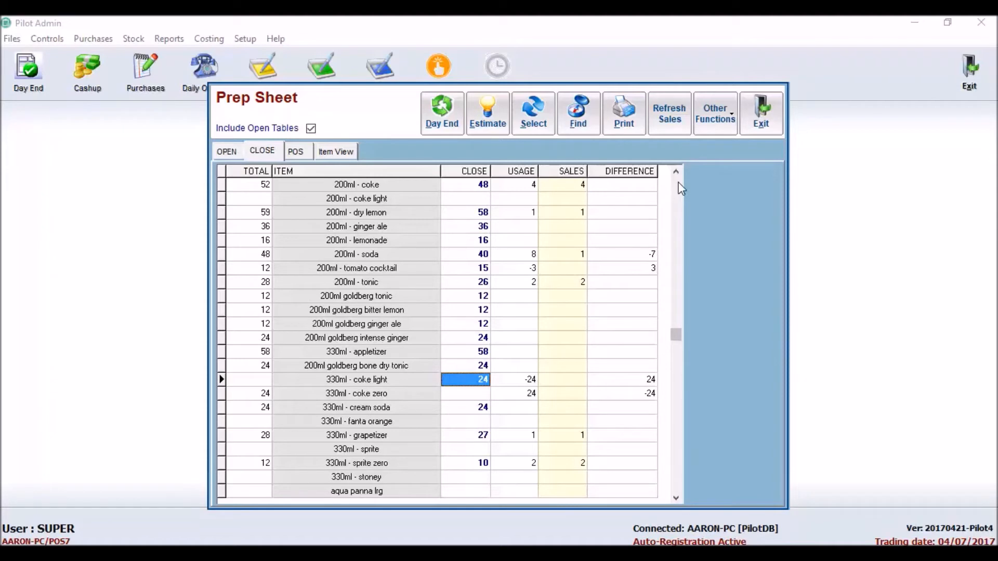
key("Down")
key("Down")
key("Down")
key("Down")
key("Down")
key("Down")
key("Down")
key("Down")
key("Down")
key("Down")
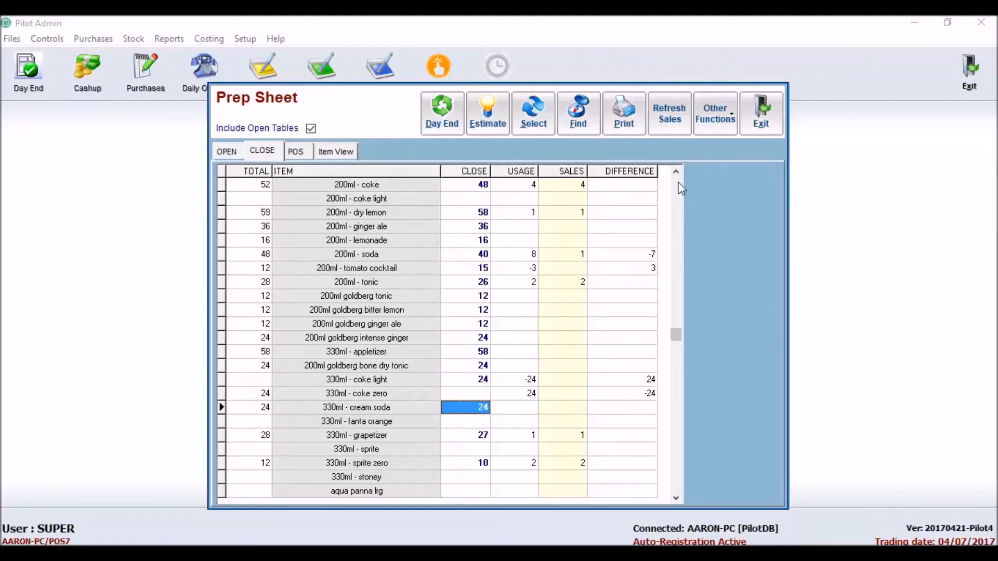
key("Down")
key("Down")
key("Down")
key("Down")
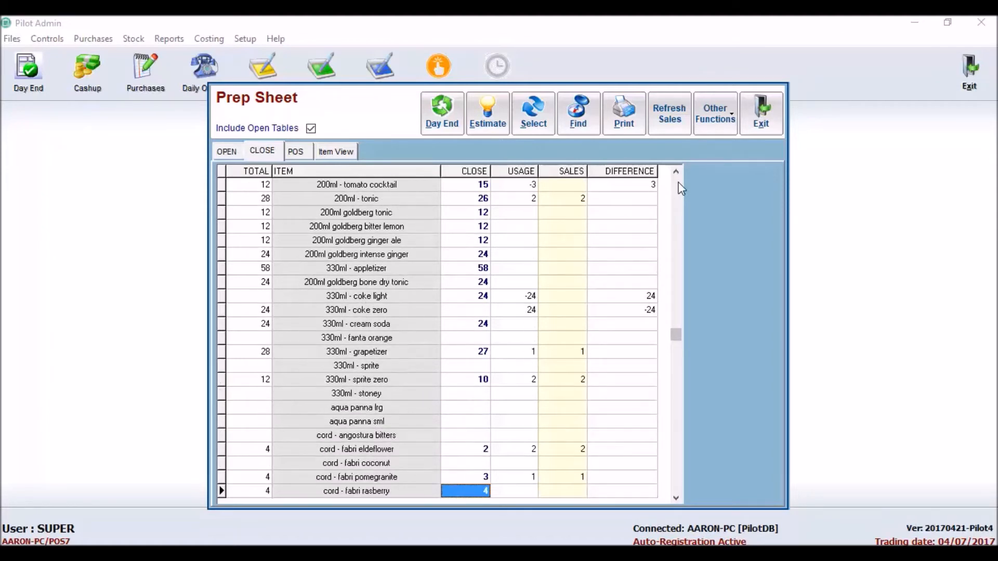
Step: Preview the Prep Differences ONLY report, start printing it, dismiss the PDF dialog, and close the preview and prep sheet
left_click(633, 115)
left_click(431, 292)
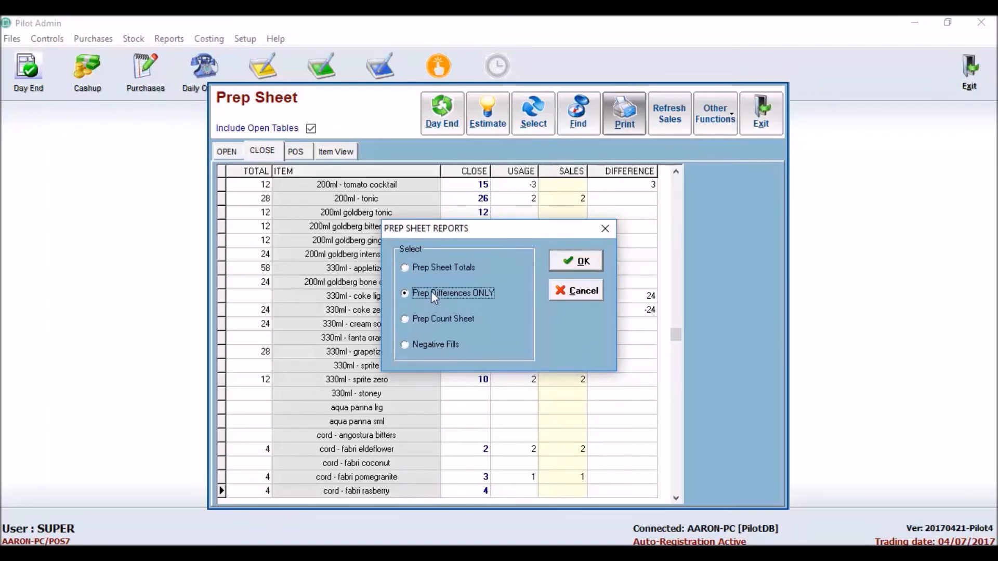
left_click(583, 262)
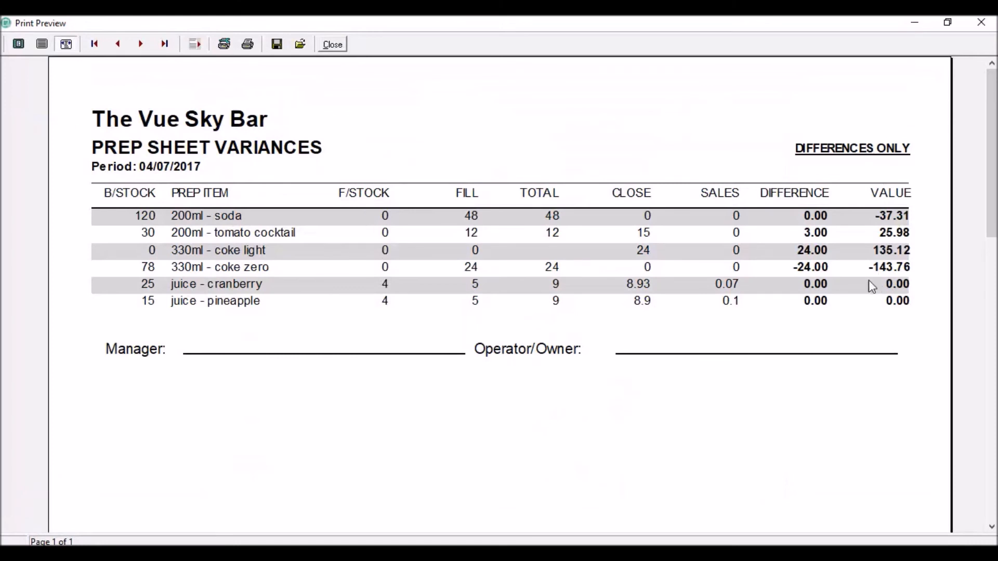
left_click(247, 45)
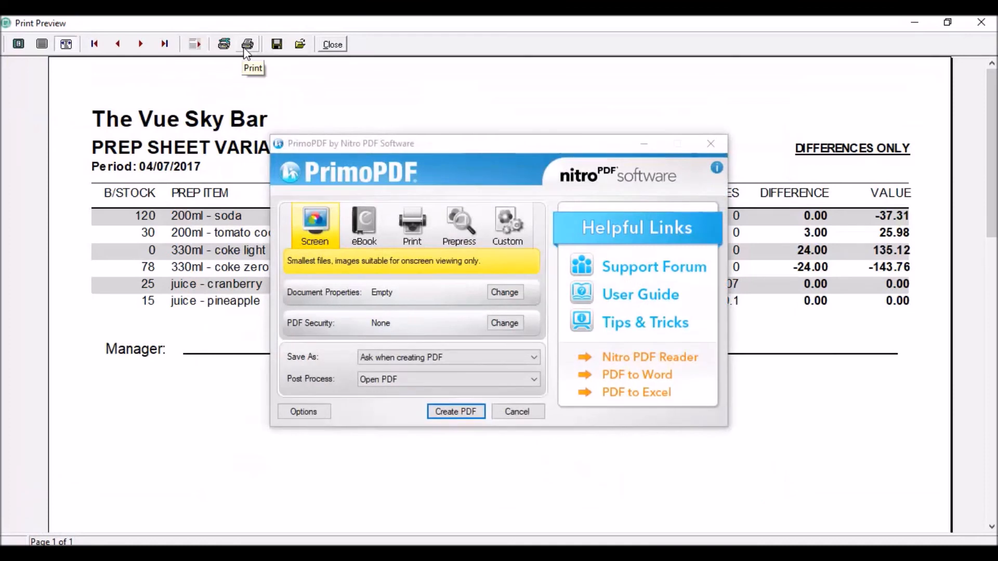
left_click(718, 141)
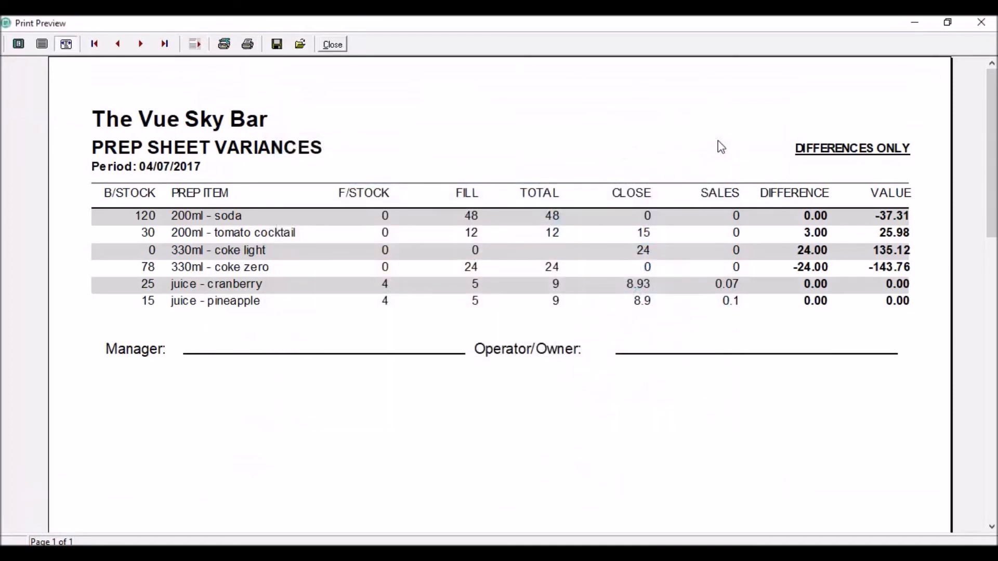
left_click(331, 45)
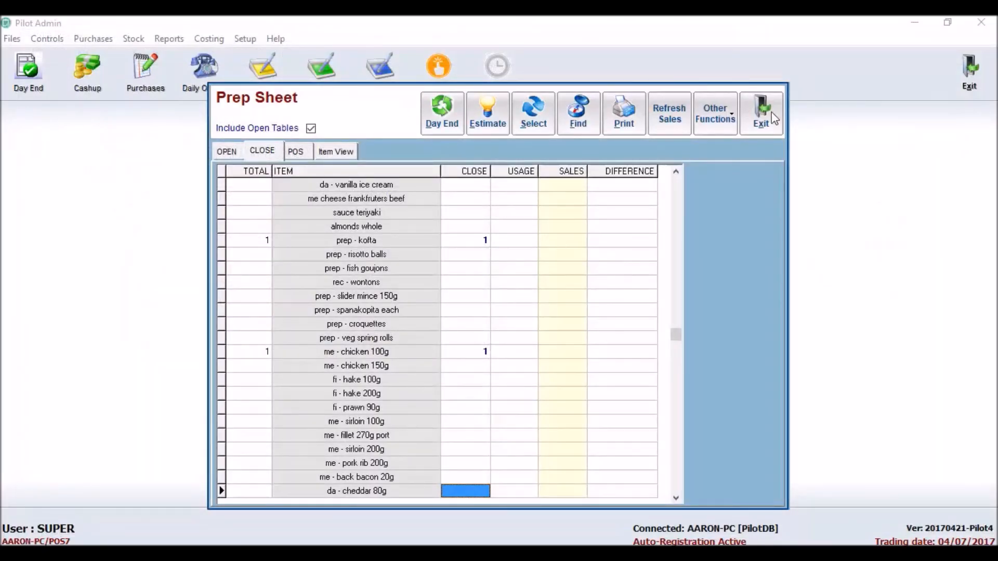
left_click(762, 114)
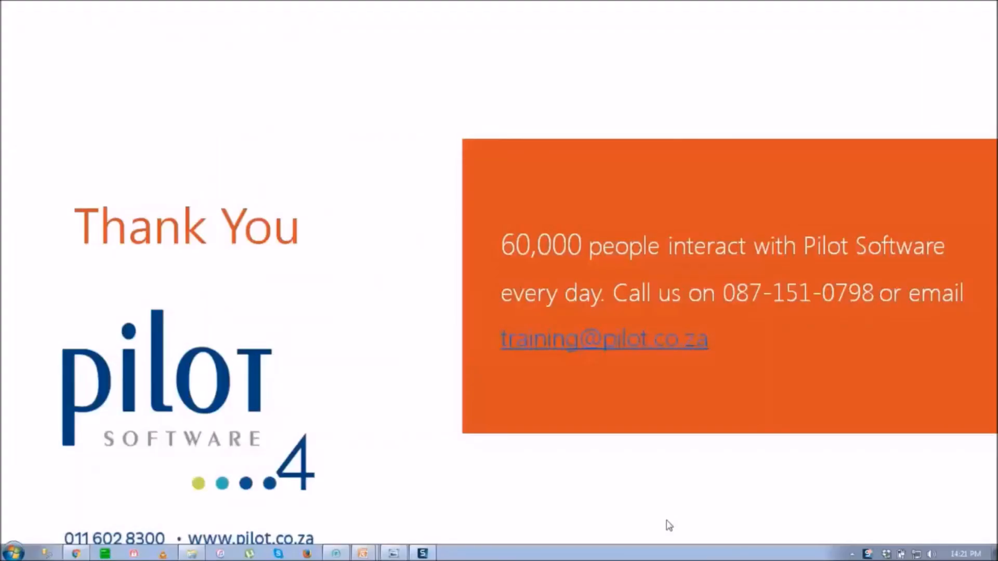